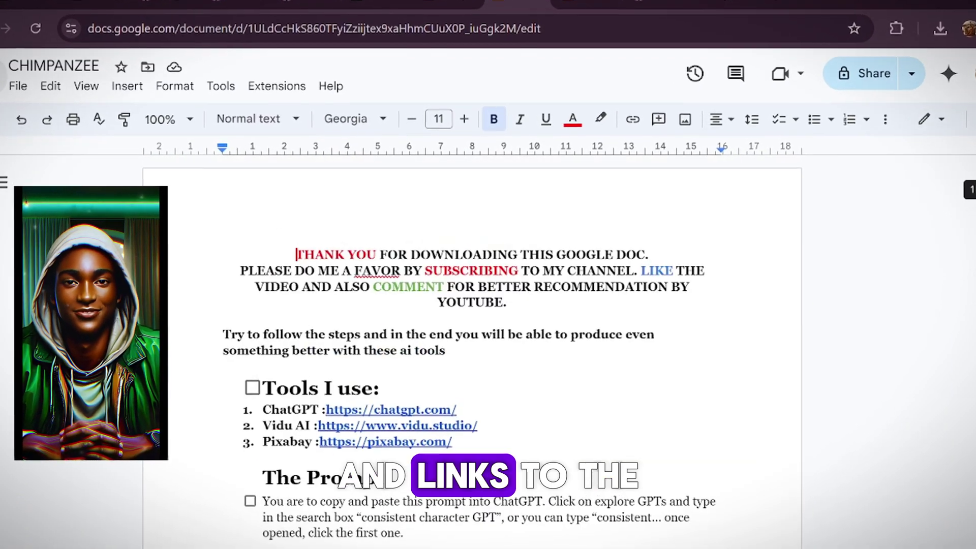
# Step: Select and copy the numbered chimpanzee story prompt under The Prompt in the doc
pyautogui.scroll(-5, 471, 330)
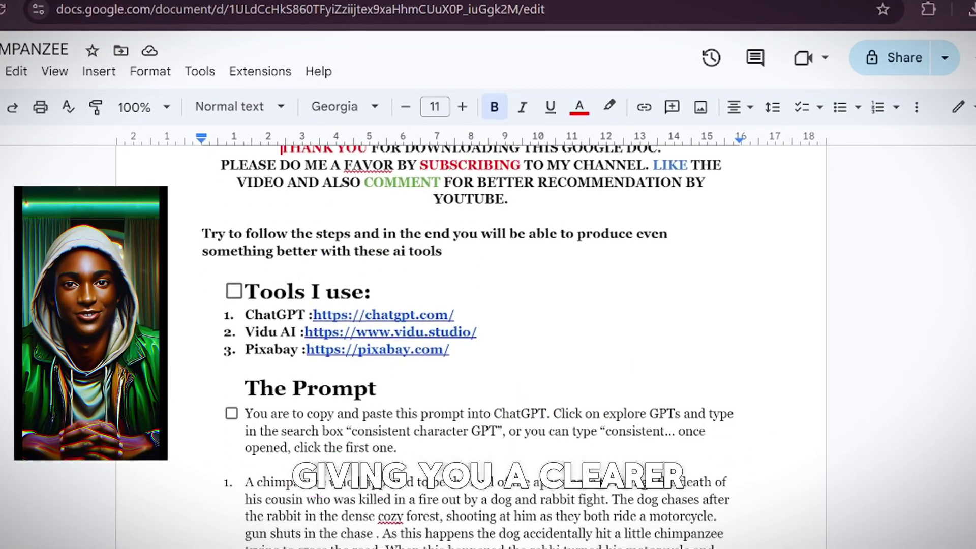
pyautogui.scroll(-15, 470, 330)
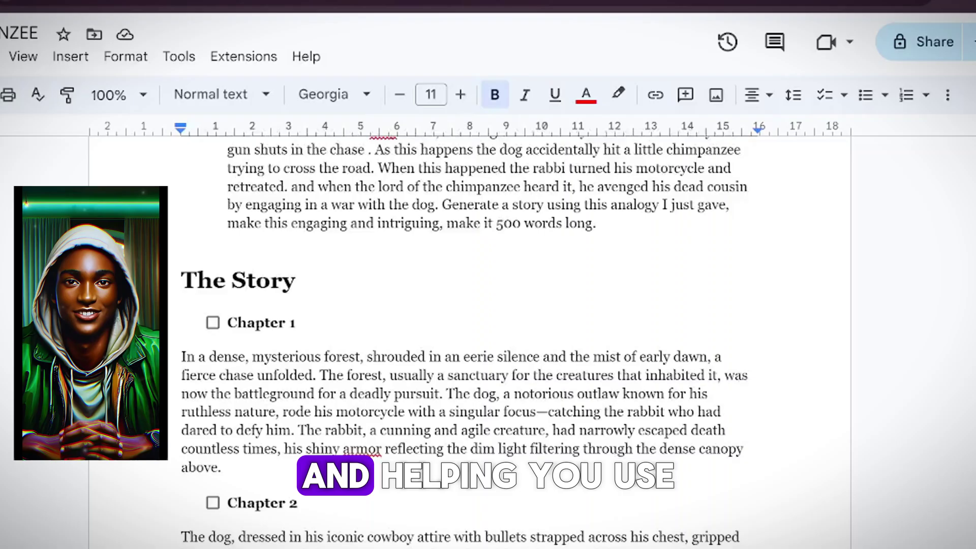
pyautogui.scroll(-5, 471, 330)
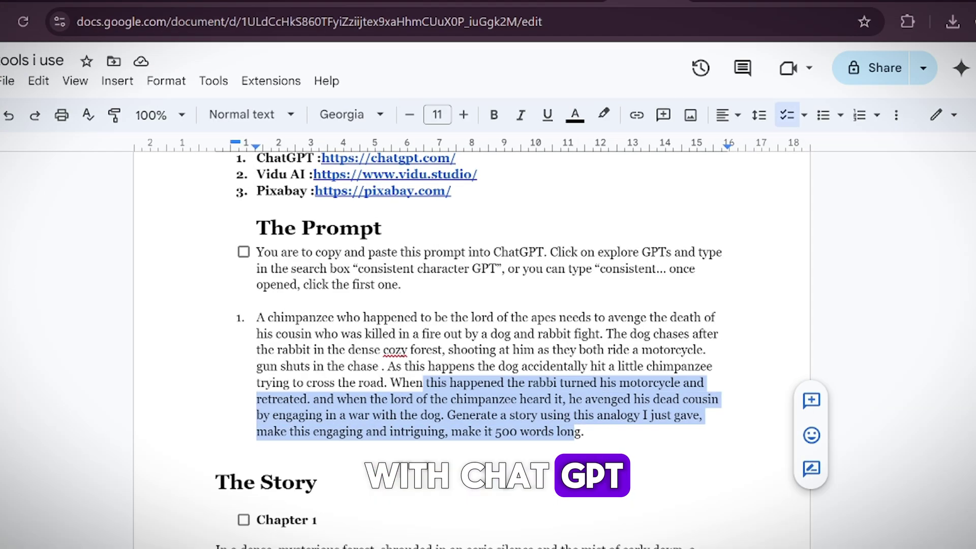
pyautogui.moveTo(359, 285); pyautogui.dragTo(212, 252)
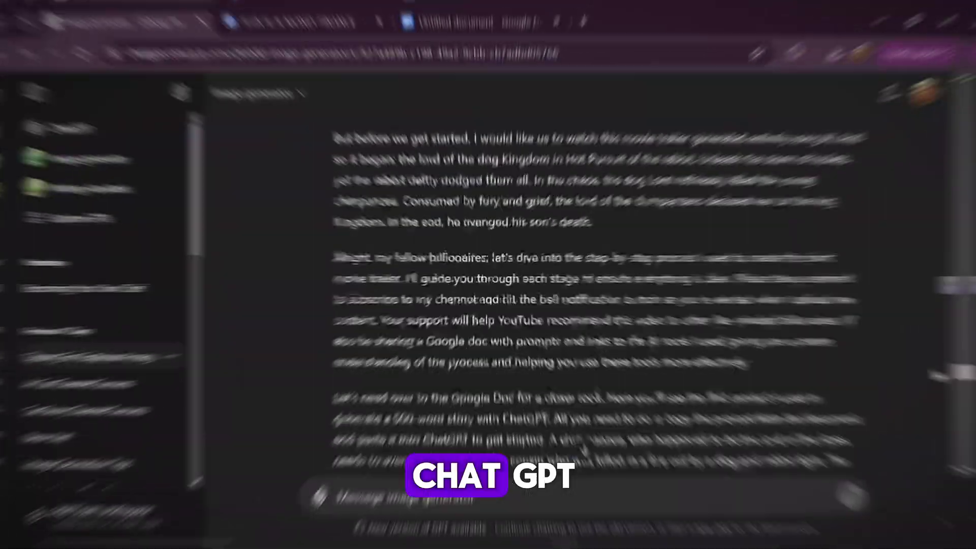
pyautogui.scroll(-15, 968, 465)
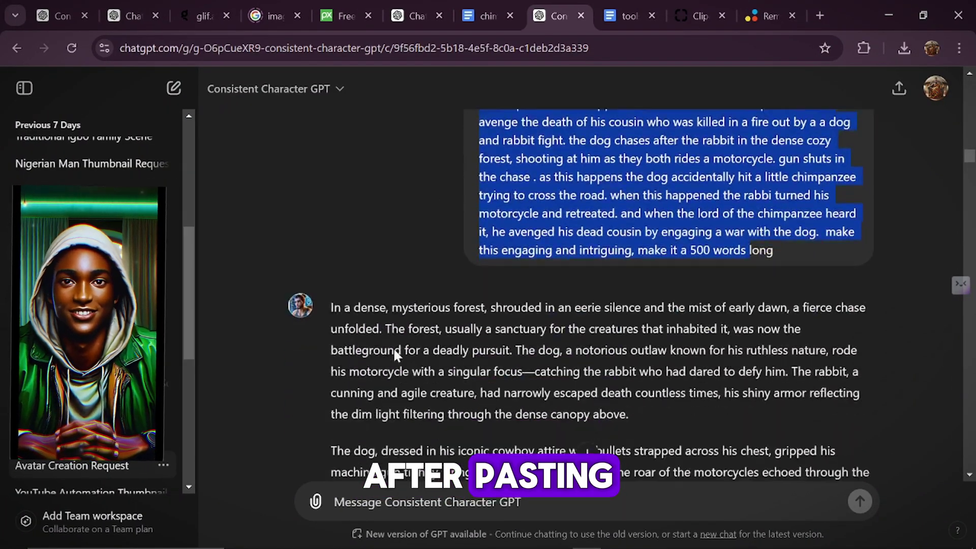
# Step: Select ChatGPT's forest-chase story reply to copy it under The Story in the doc
pyautogui.moveTo(331, 206); pyautogui.dragTo(510, 295)
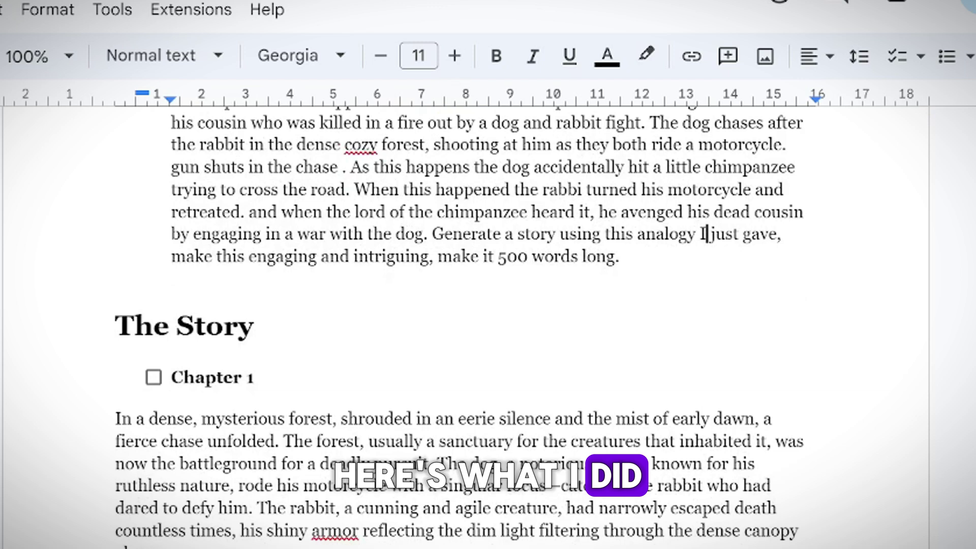
# Step: Scroll through the doc's story, pointing out the Chapter 1 and Chapter 5 headings
pyautogui.scroll(-3, 458, 331)
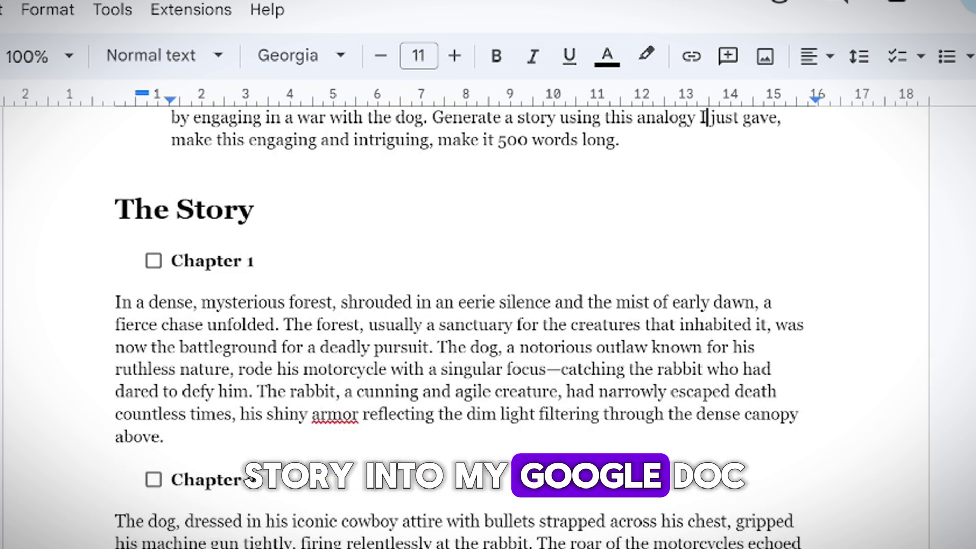
pyautogui.moveTo(284, 347); pyautogui.dragTo(444, 543)
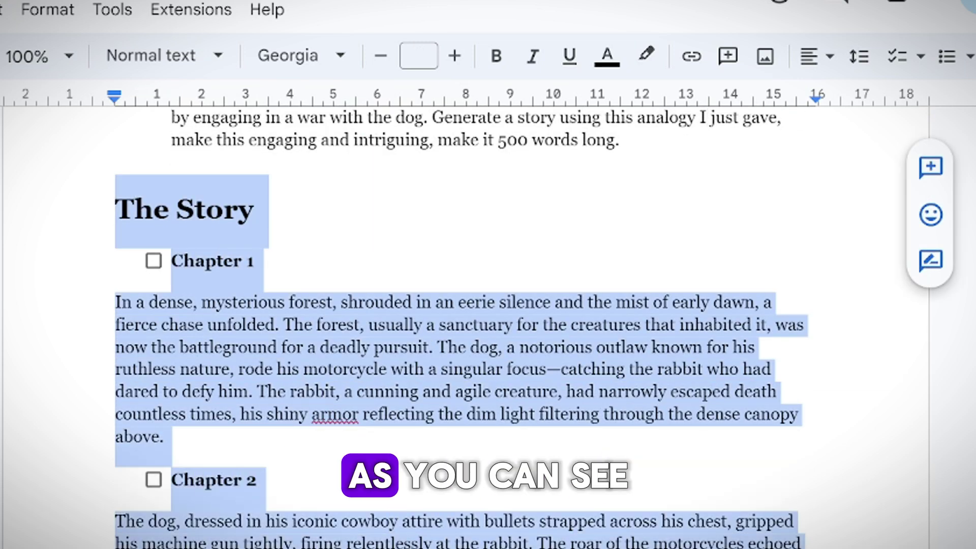
pyautogui.scroll(3, 457, 305)
pyautogui.click(256, 377)
pyautogui.scroll(-3, 151, 491)
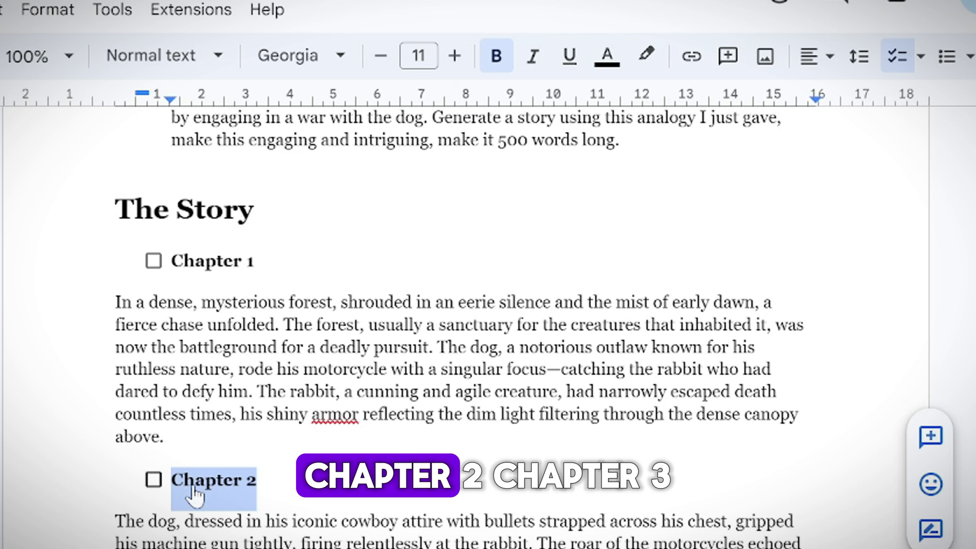
pyautogui.scroll(-6, 161, 356)
pyautogui.scroll(-6, 458, 305)
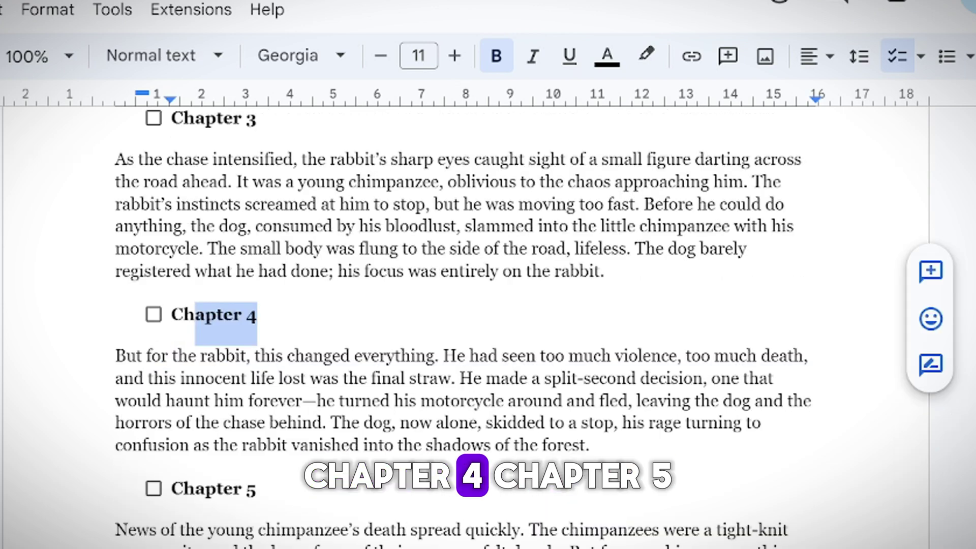
pyautogui.moveTo(264, 489); pyautogui.dragTo(257, 489)
pyautogui.scroll(-8, 147, 493)
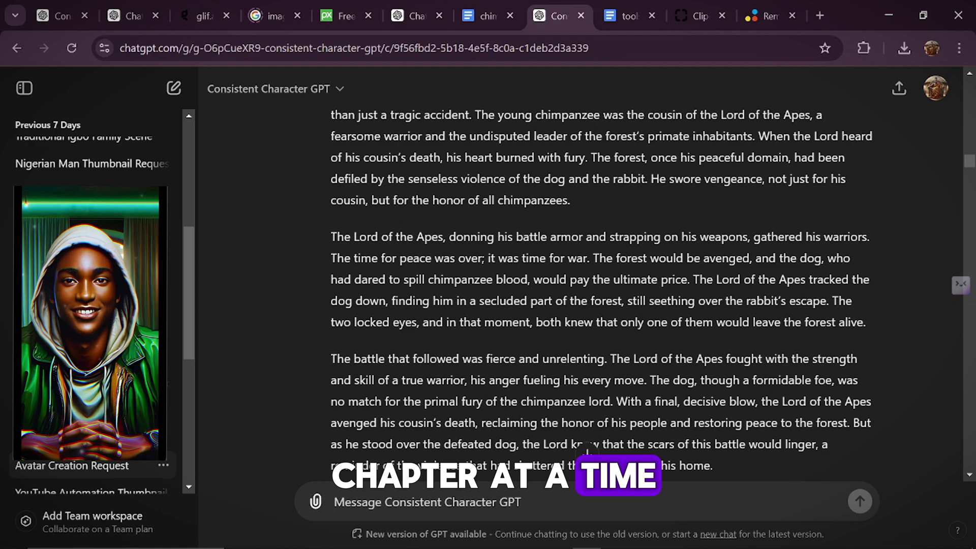
# Step: In the tools i use doc, select the Chapter 1 paragraph for the script prompt
pyautogui.click(619, 20)
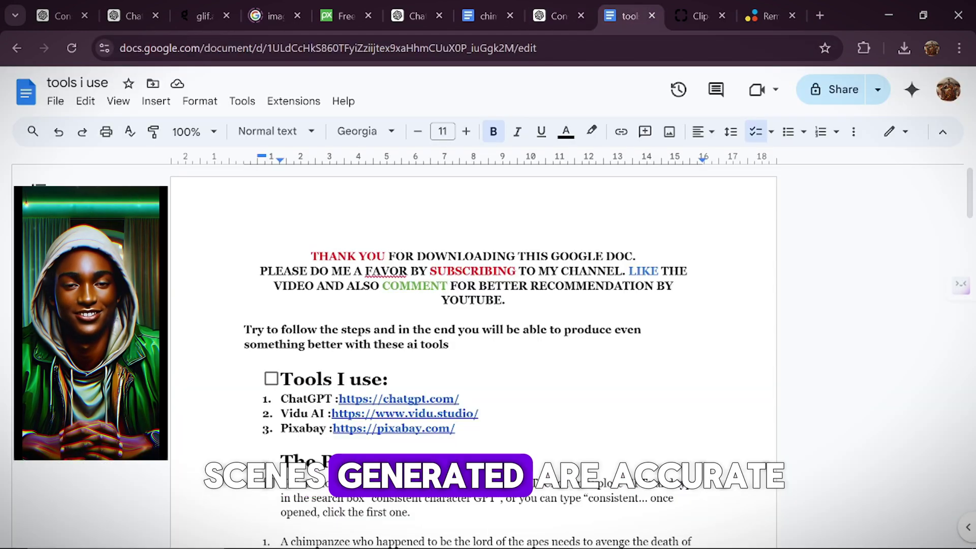
pyautogui.scroll(-10, 472, 330)
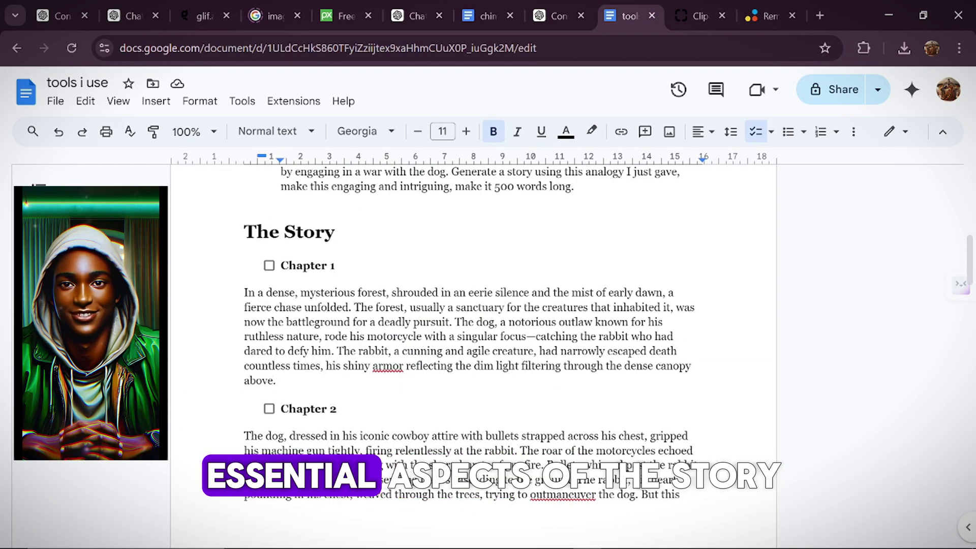
pyautogui.moveTo(276, 380); pyautogui.dragTo(244, 292)
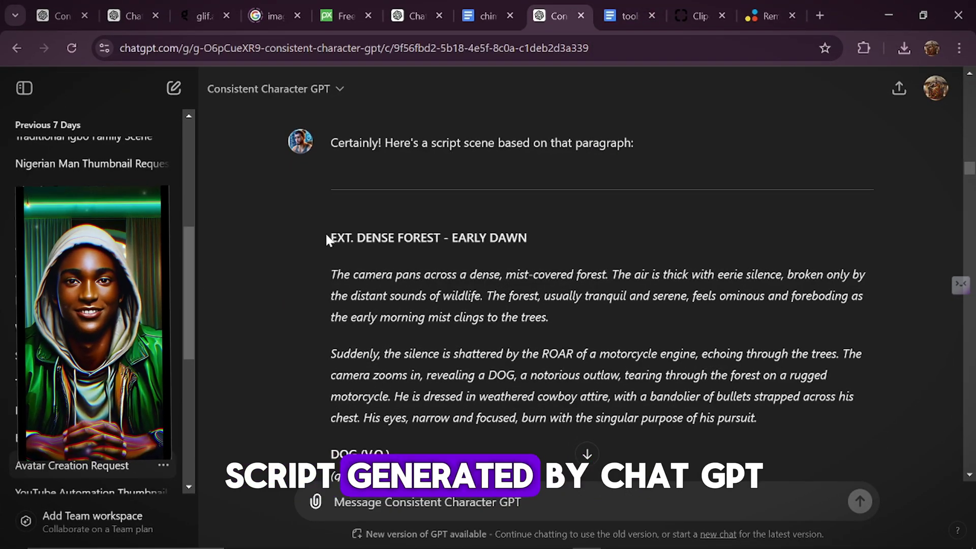
# Step: Read through ChatGPT's script, starting from Scene 1: The Forest at Dawn
pyautogui.moveTo(328, 238); pyautogui.dragTo(519, 274)
pyautogui.click(563, 239)
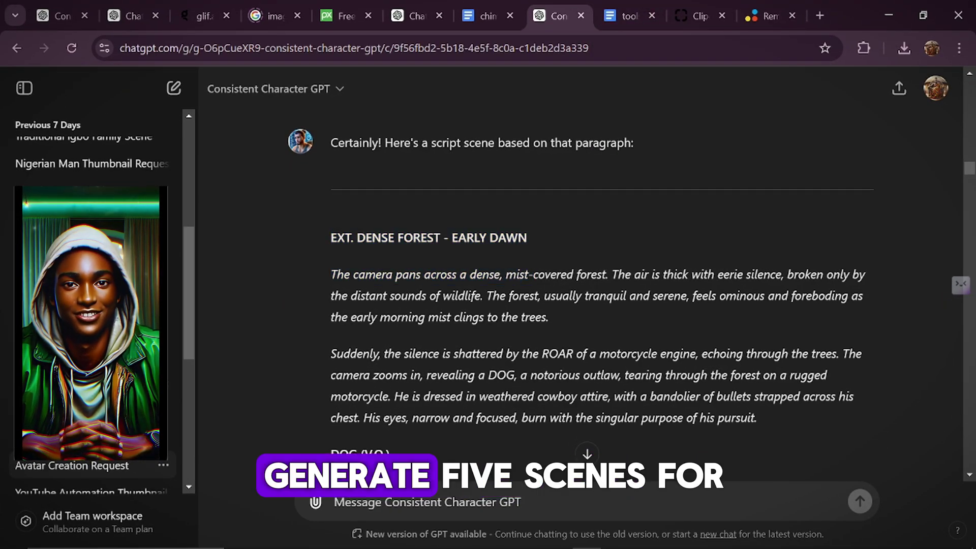
pyautogui.scroll(-5, 396, 288)
pyautogui.scroll(-4, 396, 289)
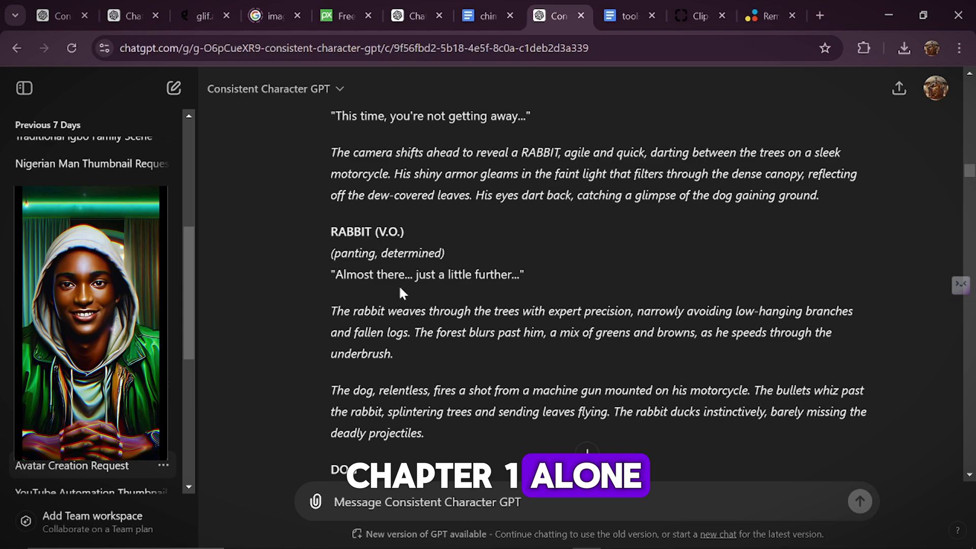
pyautogui.scroll(-2, 394, 300)
pyautogui.scroll(-10, 391, 303)
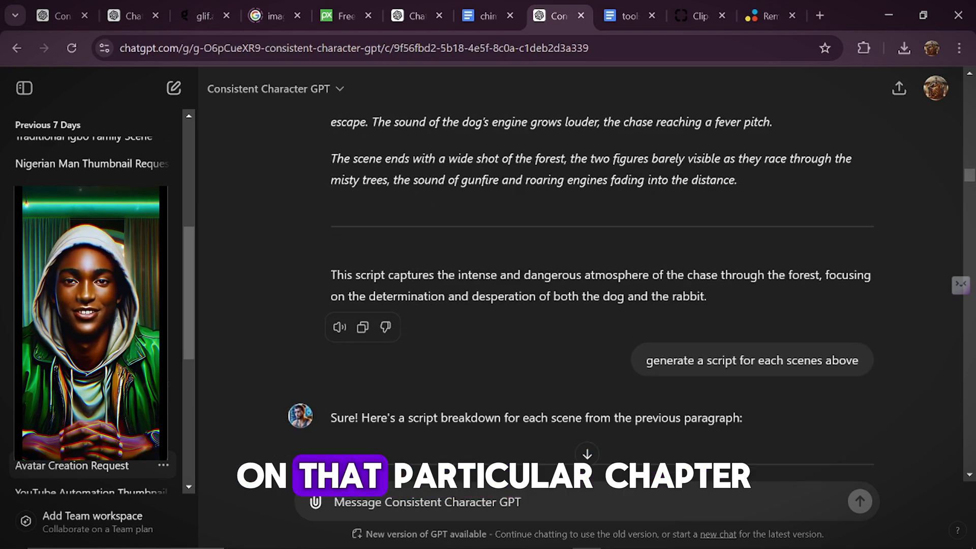
pyautogui.scroll(-5, 584, 262)
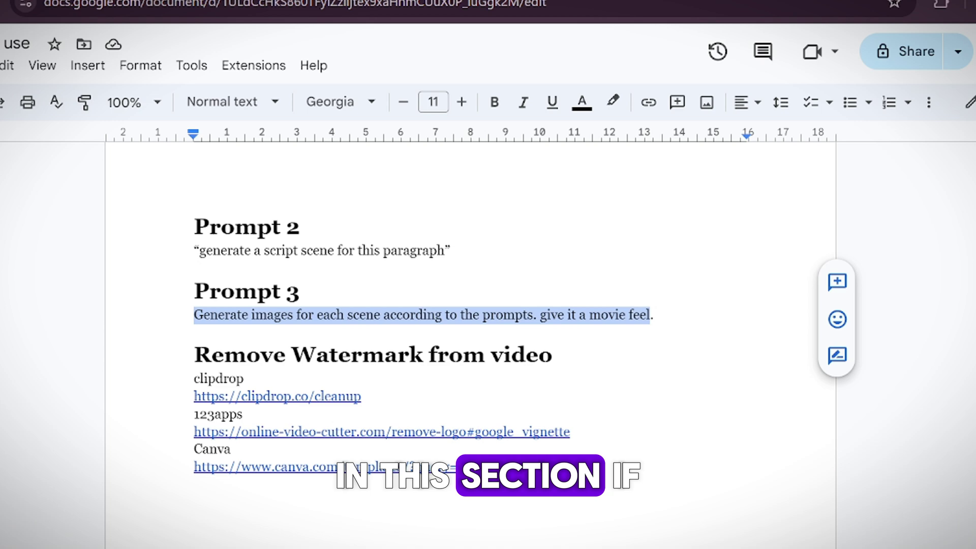
# Step: Make the word 'images' in Prompt 3 bold
pyautogui.click(254, 313)
pyautogui.doubleClick(261, 313)
pyautogui.hotkey('ctrl', 'b')
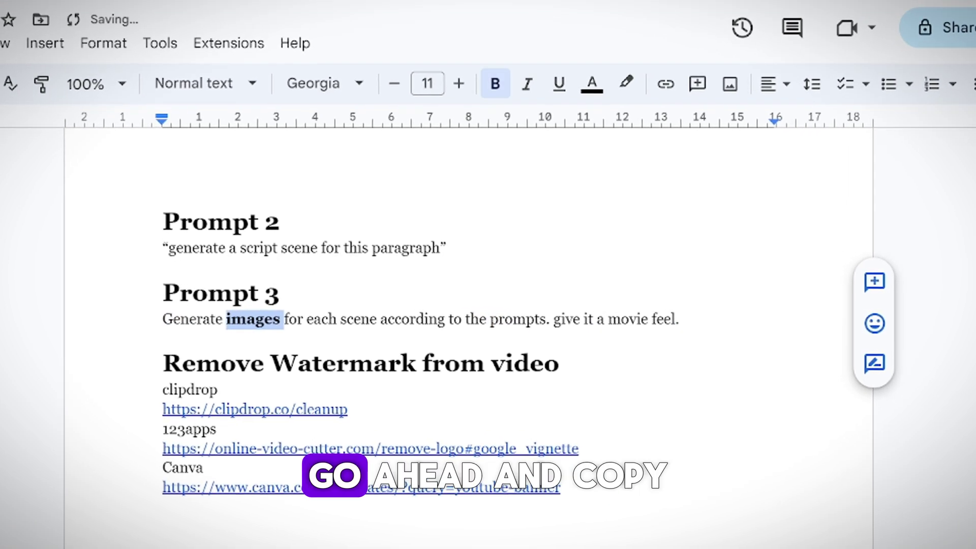
pyautogui.click(264, 318)
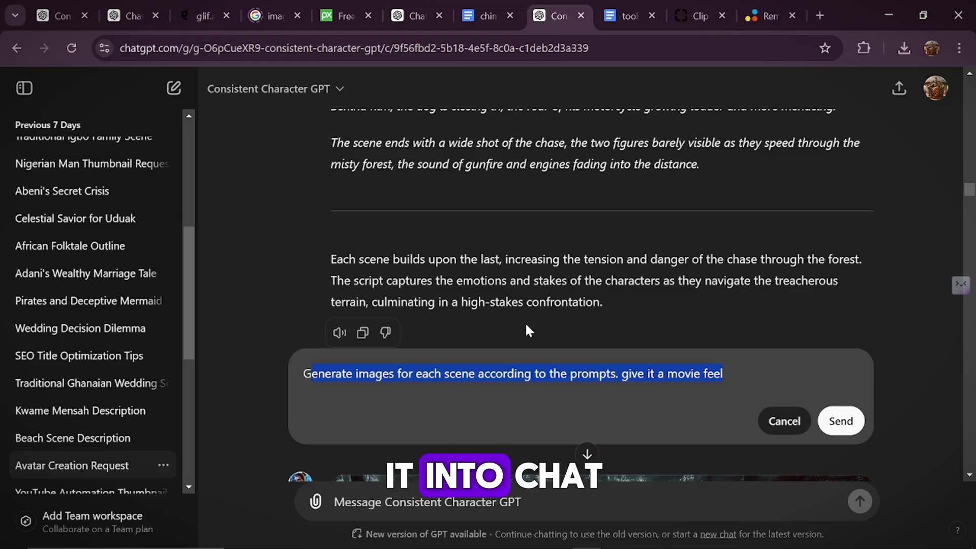
# Step: Scroll through ChatGPT's cinematic images of the dog and armoured rabbit on motorcycles
pyautogui.scroll(-7, 495, 364)
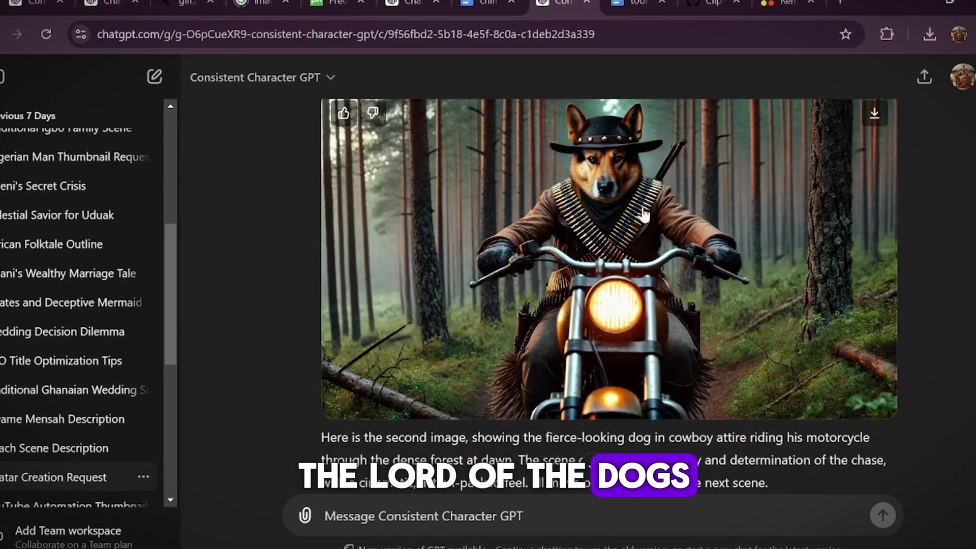
pyautogui.scroll(-8, 644, 214)
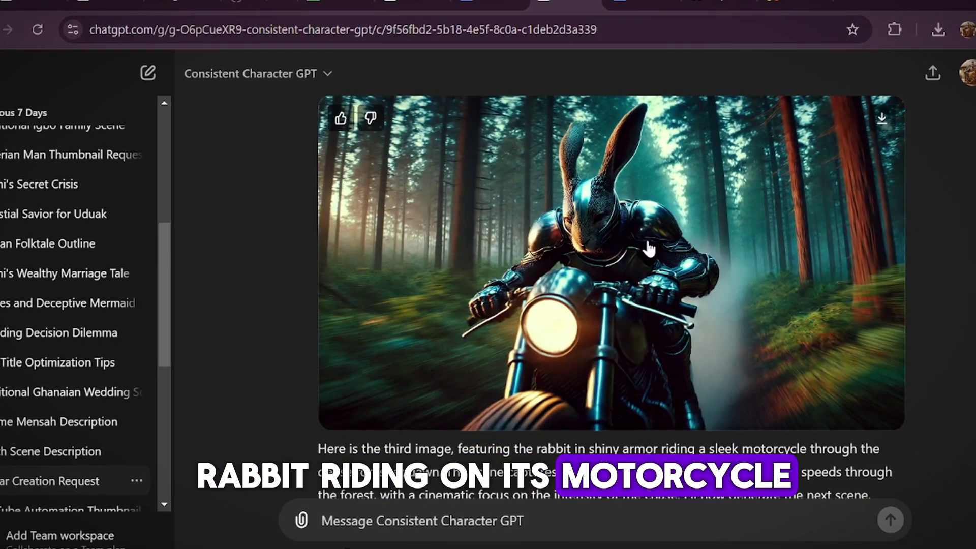
pyautogui.scroll(8, 592, 229)
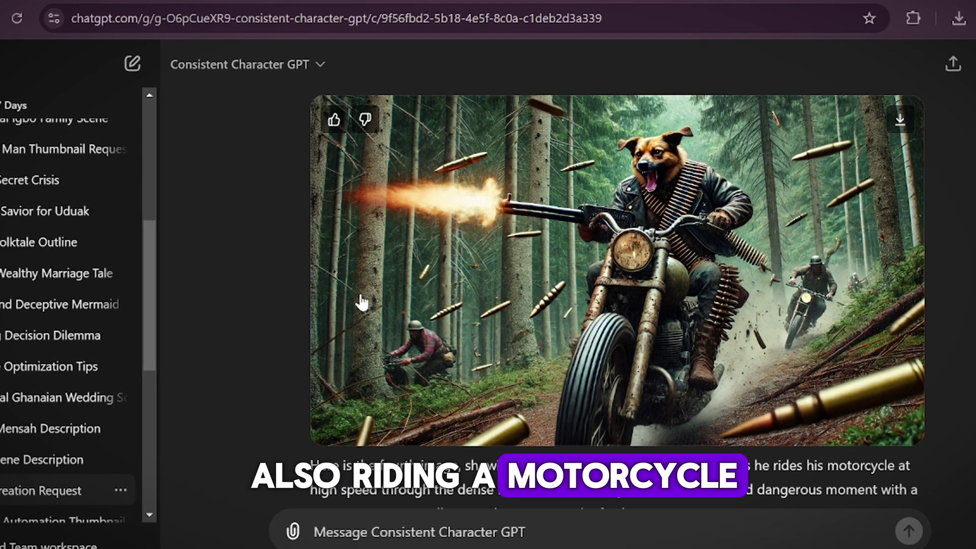
pyautogui.scroll(-15, 612, 274)
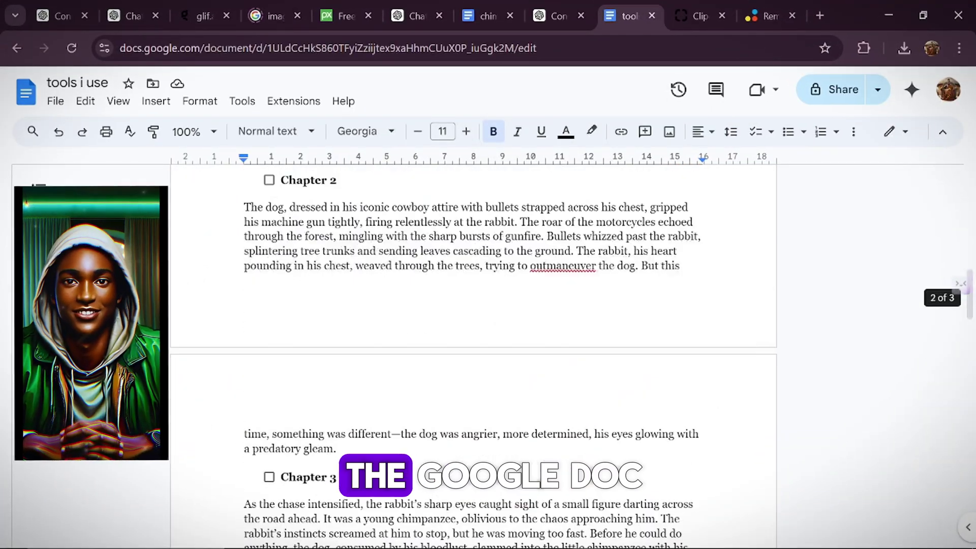
# Step: Review ChatGPT's Chapter 2 script, with scenes such as The Chase Intensifies and image prompts
pyautogui.scroll(-3, 483, 345)
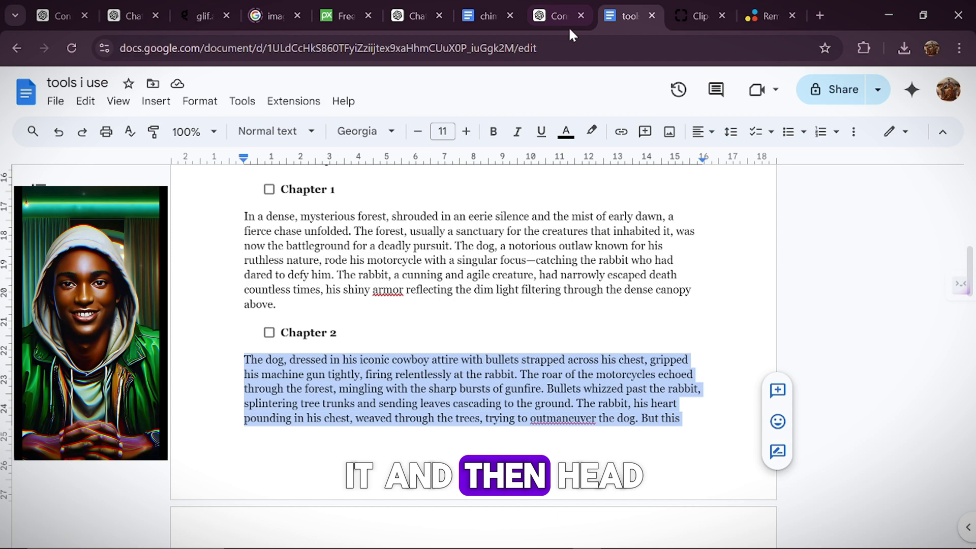
pyautogui.click(557, 17)
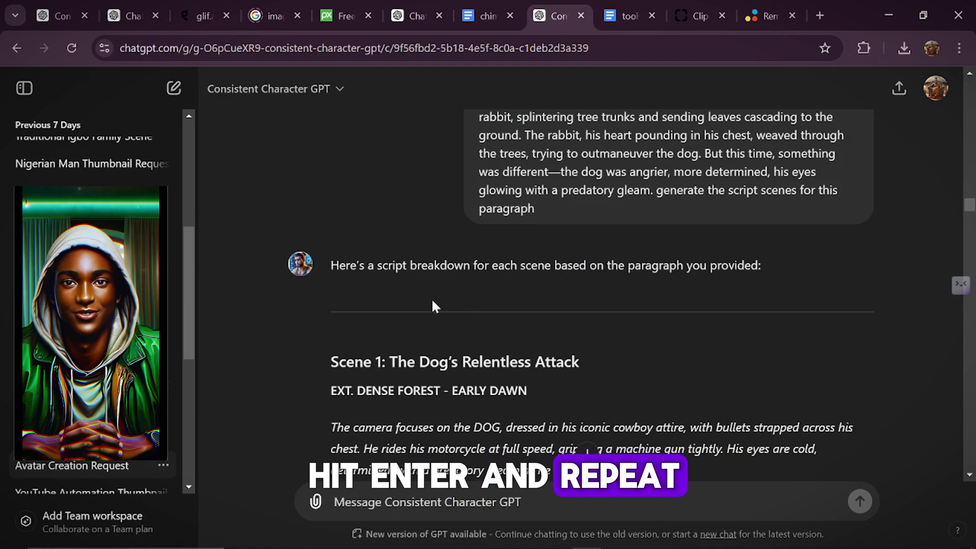
pyautogui.scroll(-4, 433, 305)
pyautogui.scroll(3, 367, 239)
pyautogui.scroll(-7, 309, 285)
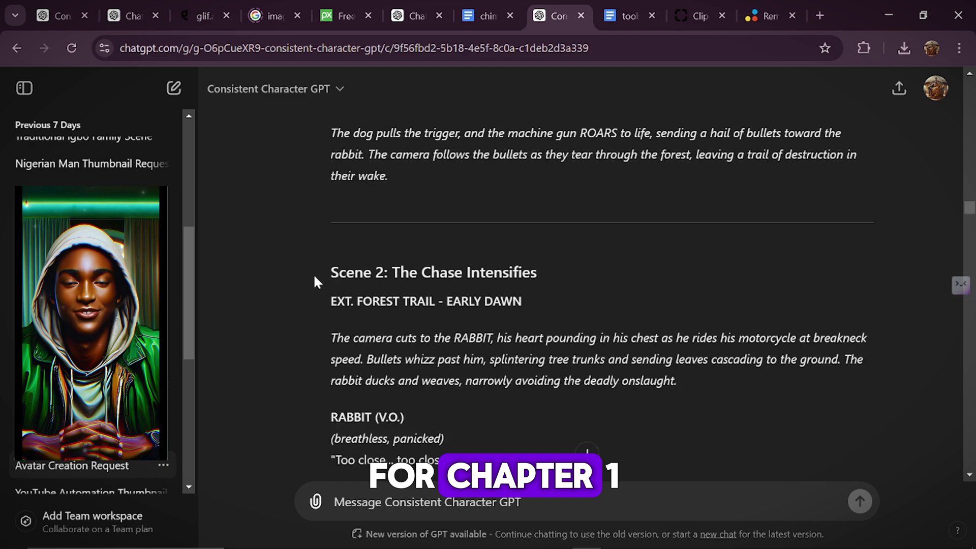
pyautogui.scroll(-13, 314, 274)
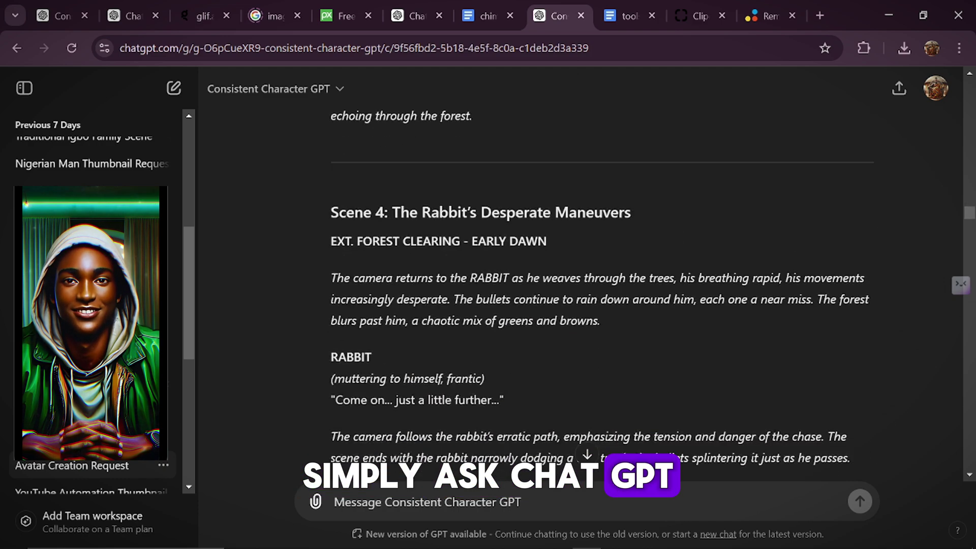
pyautogui.scroll(-9, 365, 309)
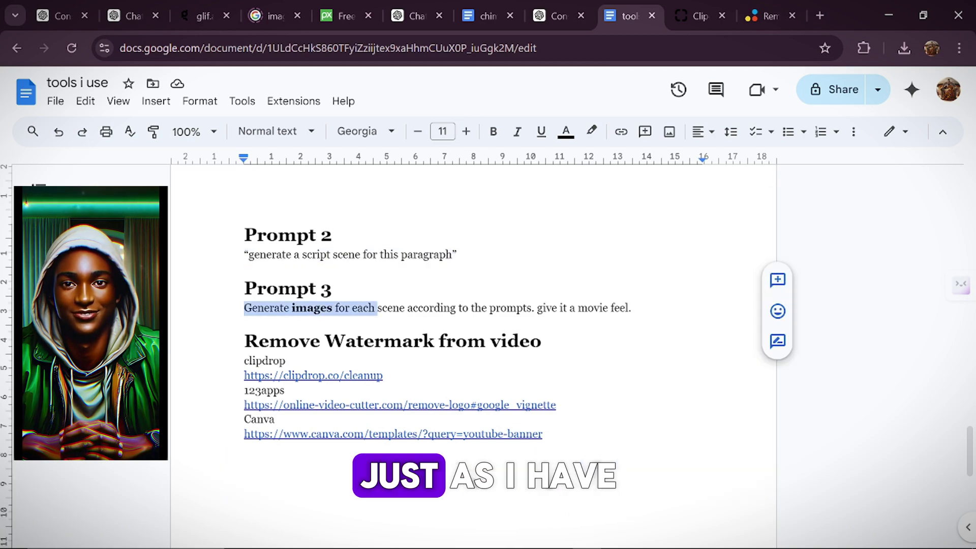
# Step: Return to the Consistent Character GPT chat with Prompt 3 copied
pyautogui.click(552, 18)
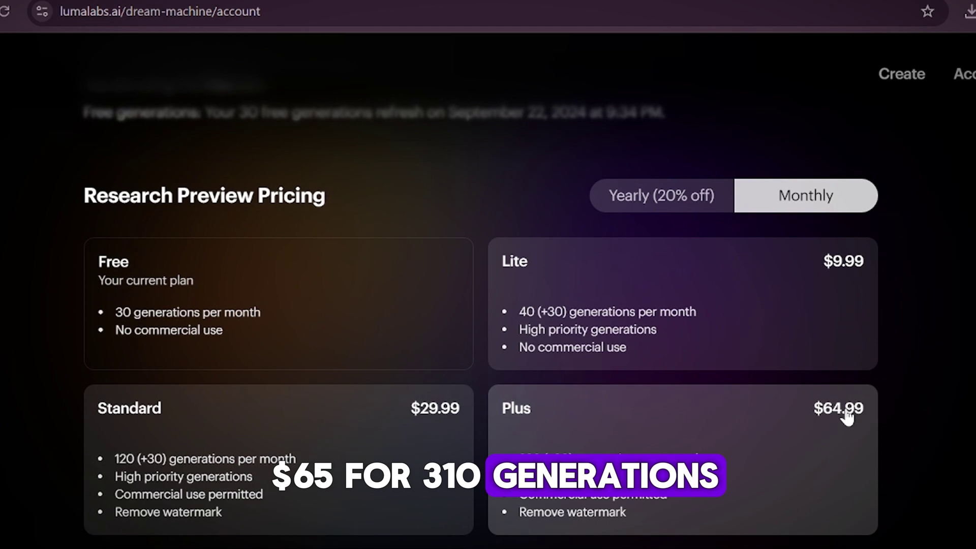
pyautogui.scroll(-3, 246, 425)
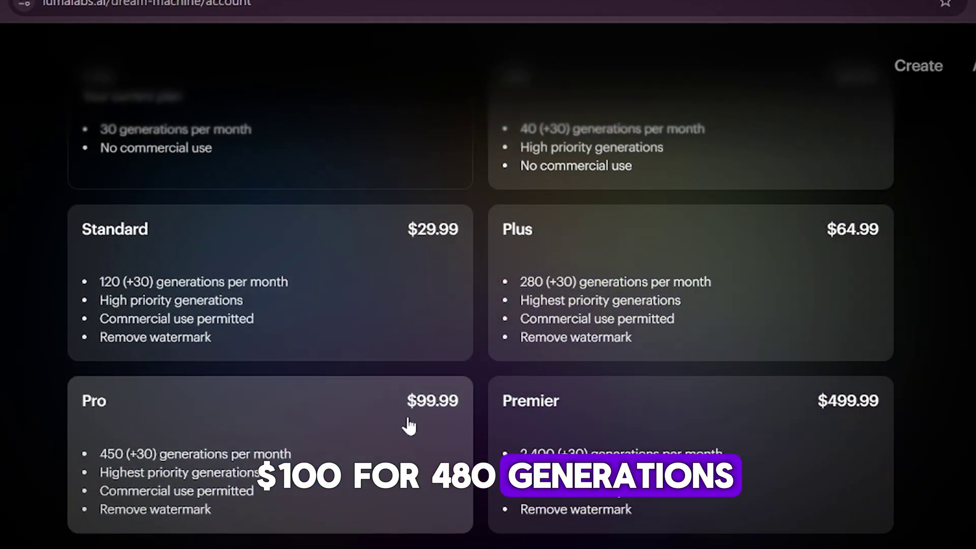
pyautogui.scroll(-1, 615, 406)
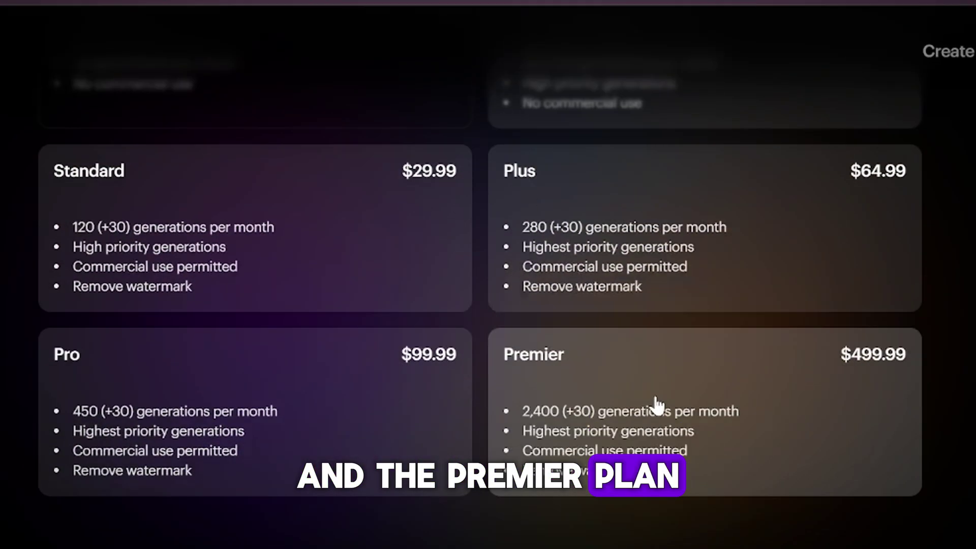
pyautogui.scroll(-3, 656, 405)
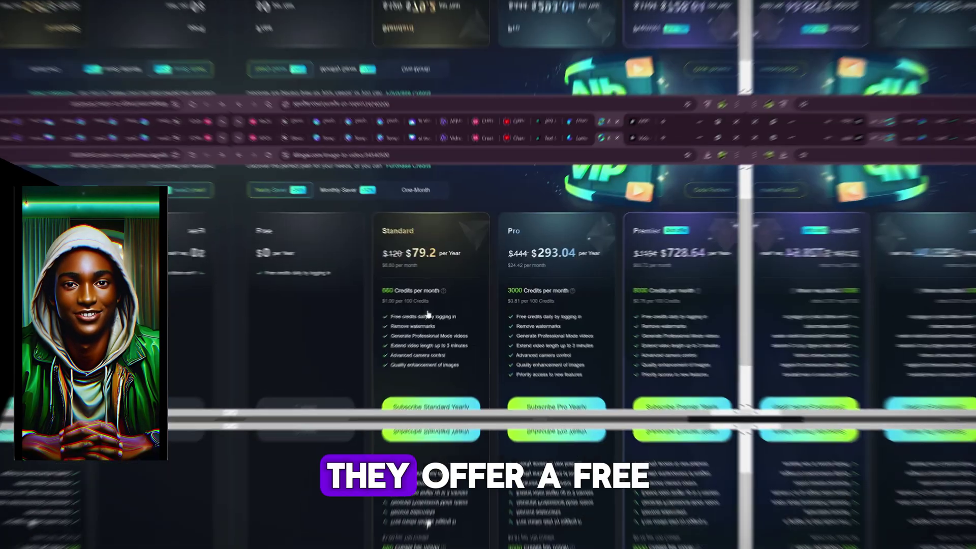
# Step: Show Kling AI's one-month prices: Standard $10, Pro $37, Premier $92
pyautogui.click(415, 189)
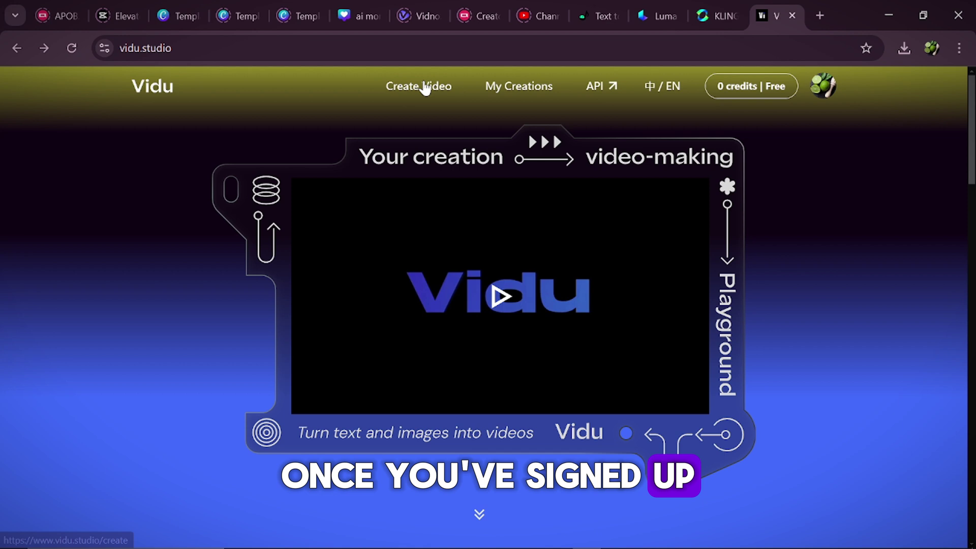
# Step: Animate the 2024-08-21 DALL-E forest image as Vidu's first frame and replay the 4-second clip
pyautogui.click(423, 86)
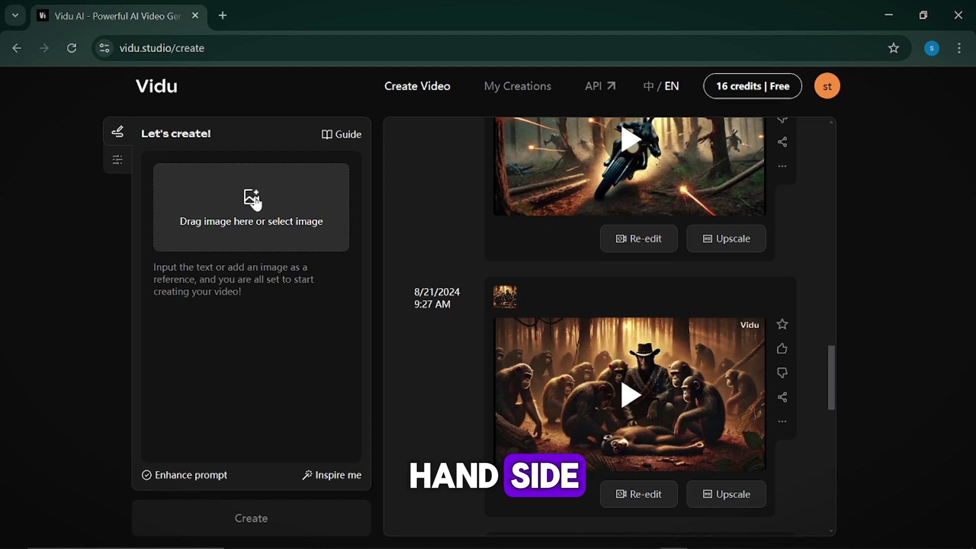
pyautogui.click(258, 202)
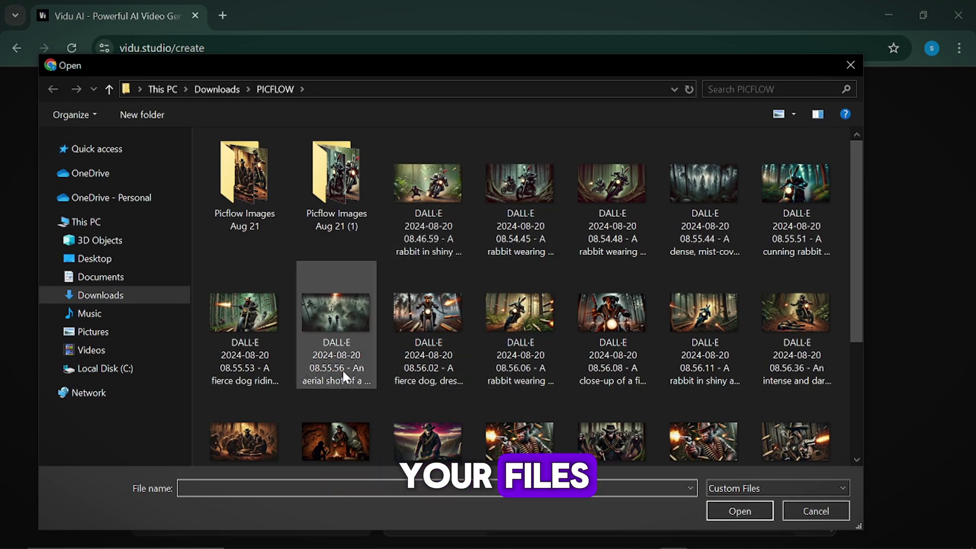
pyautogui.scroll(-3, 325, 367)
pyautogui.doubleClick(264, 385)
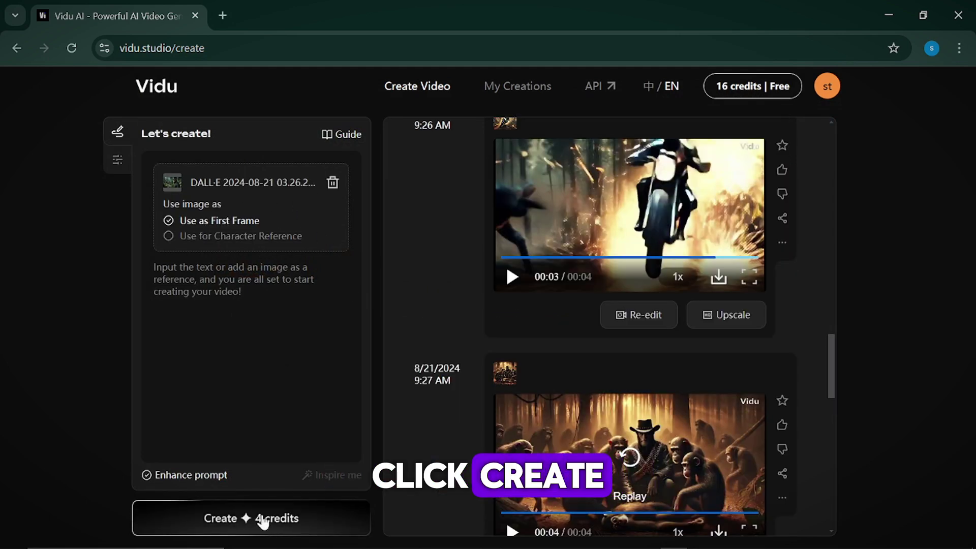
pyautogui.scroll(-10, 629, 356)
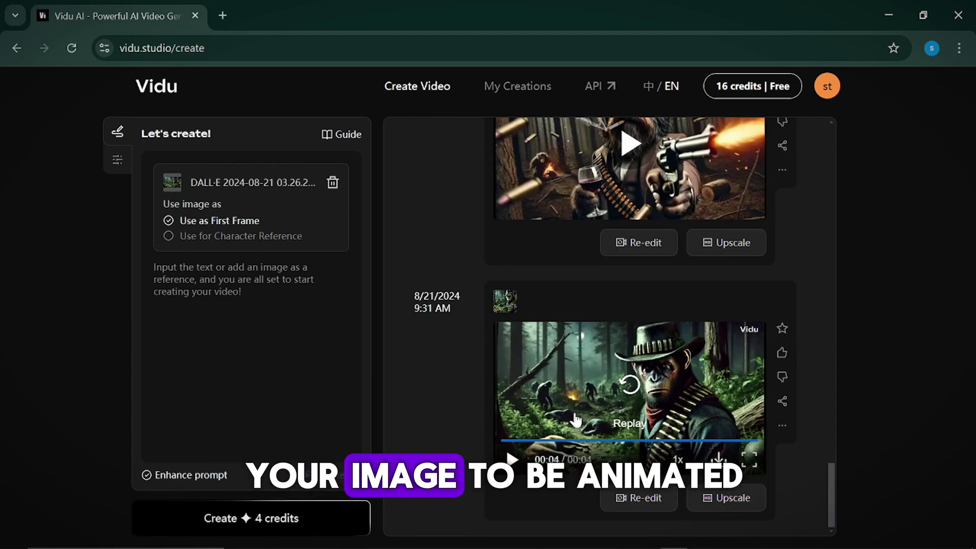
pyautogui.click(631, 388)
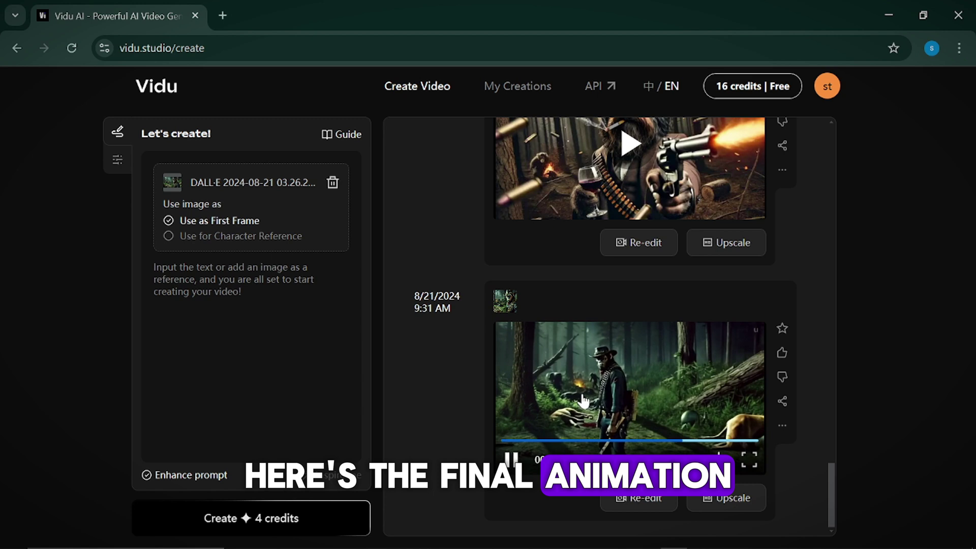
pyautogui.click(750, 462)
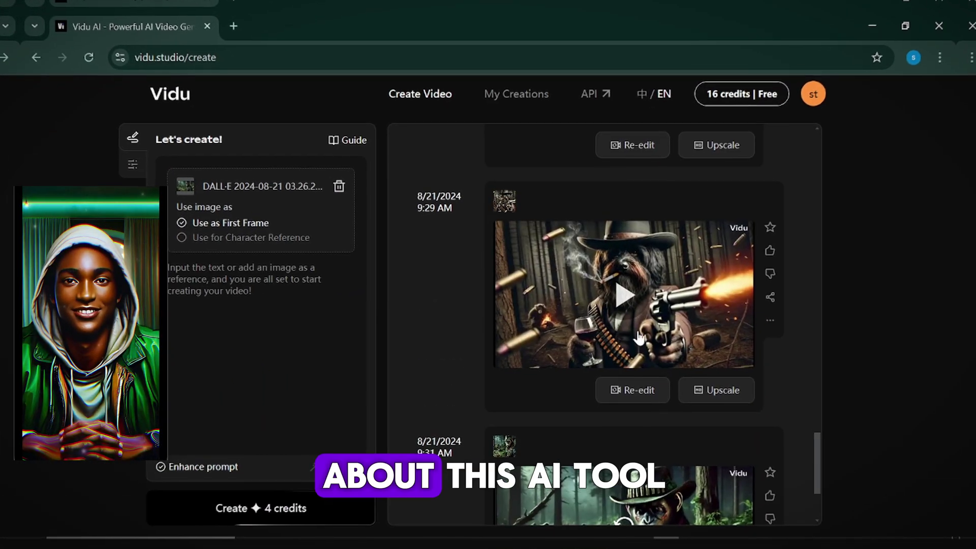
pyautogui.click(638, 338)
pyautogui.scroll(5, 559, 335)
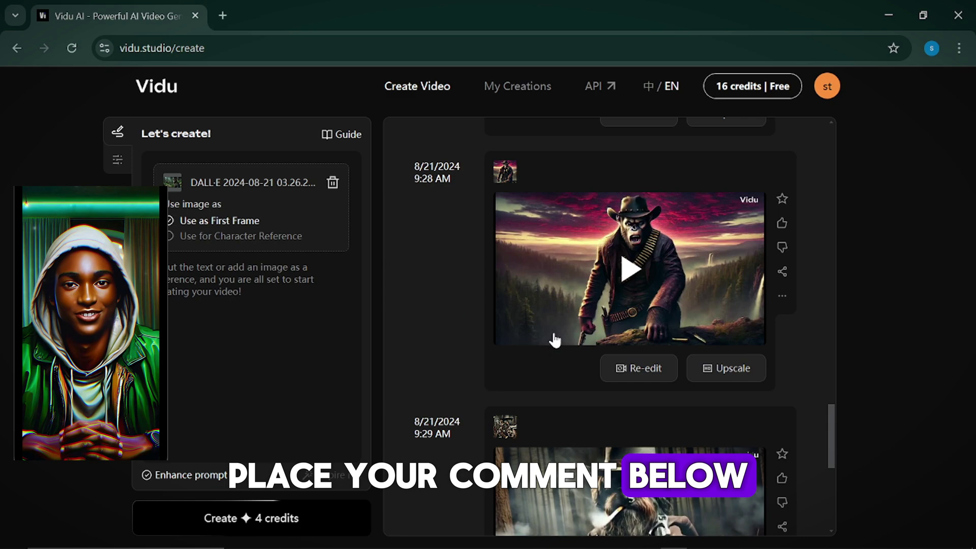
pyautogui.scroll(3, 555, 339)
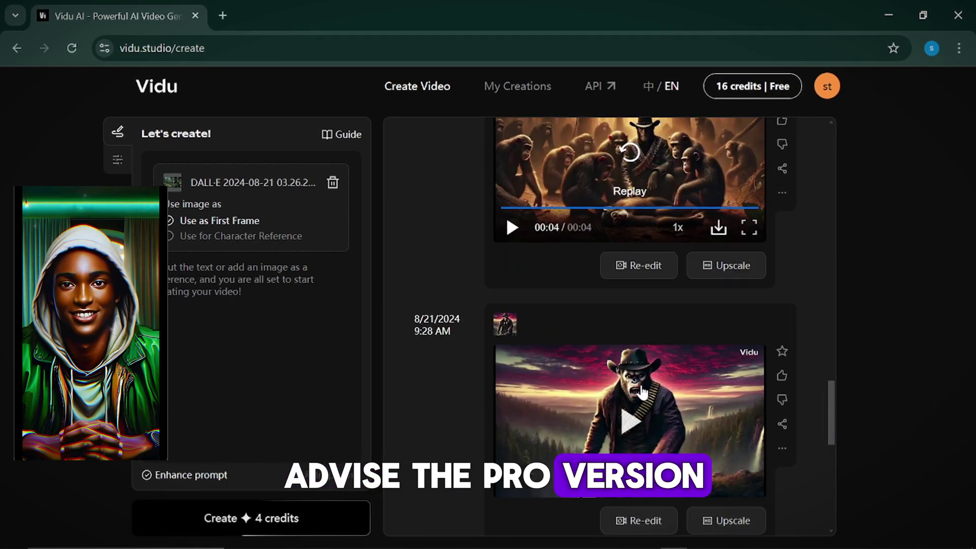
pyautogui.scroll(5, 628, 374)
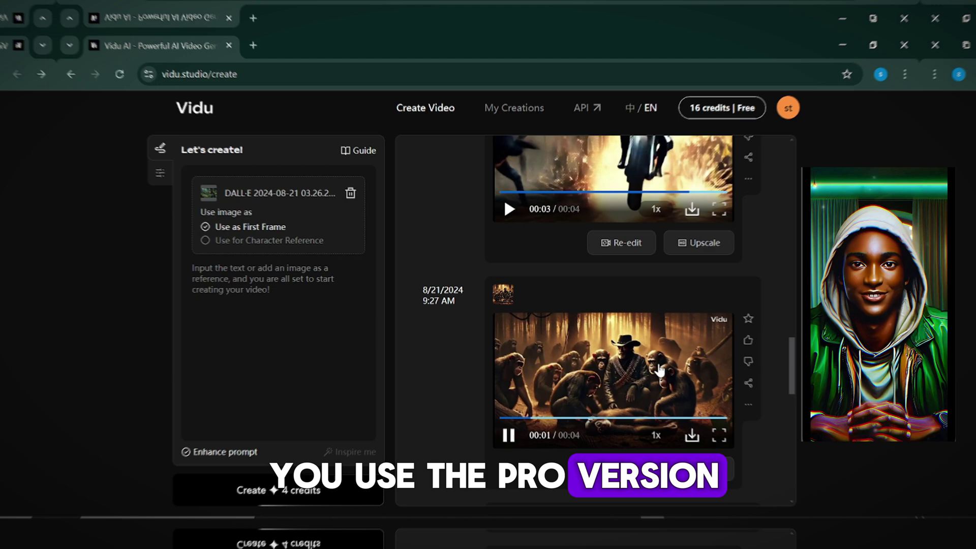
pyautogui.scroll(3, 538, 391)
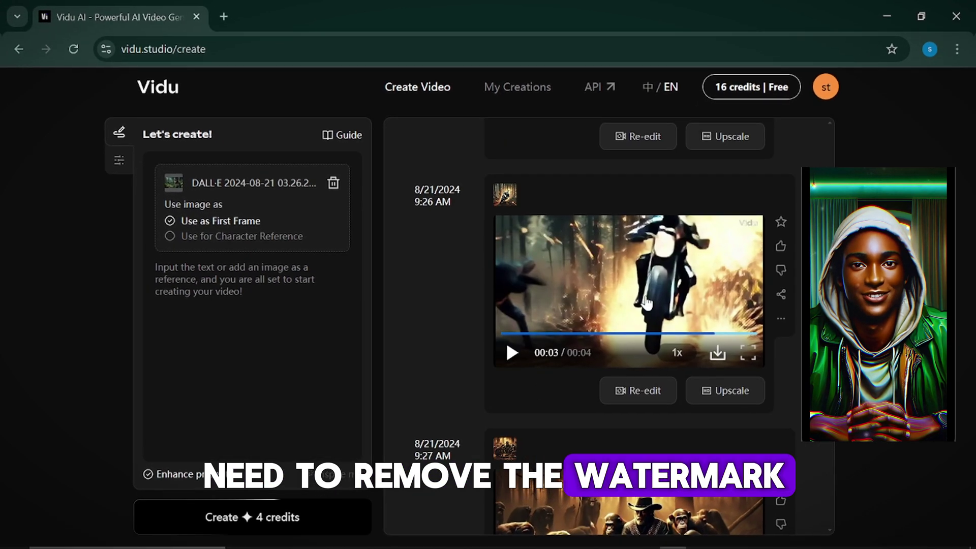
pyautogui.click(632, 296)
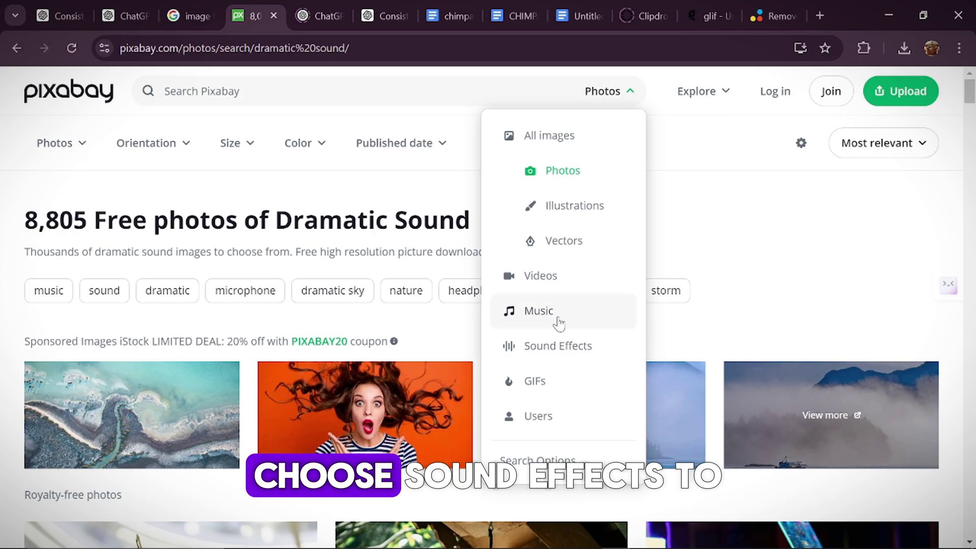
# Step: Search Pixabay sound effects for 'dramatic' and browse the 487 results, starting with Cinematic Intro
pyautogui.click(556, 346)
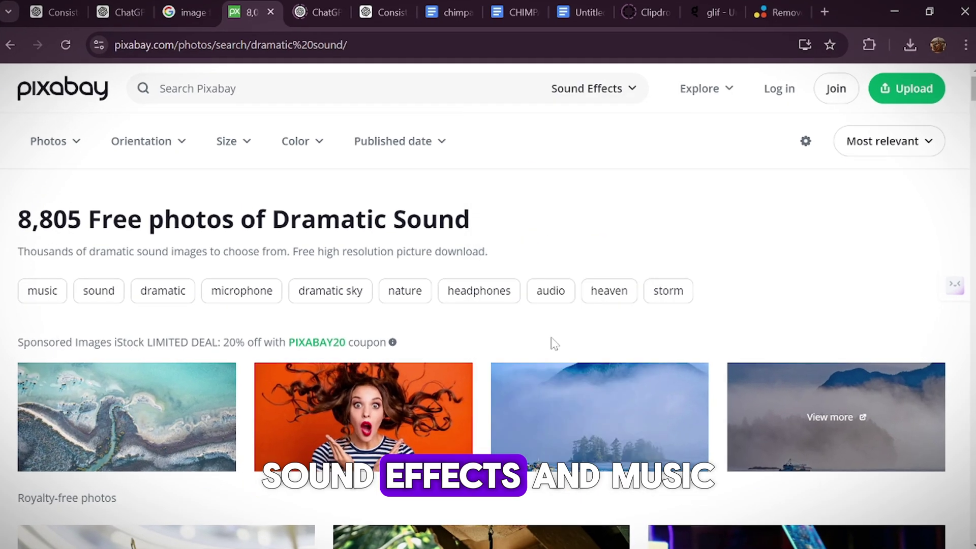
pyautogui.click(616, 99)
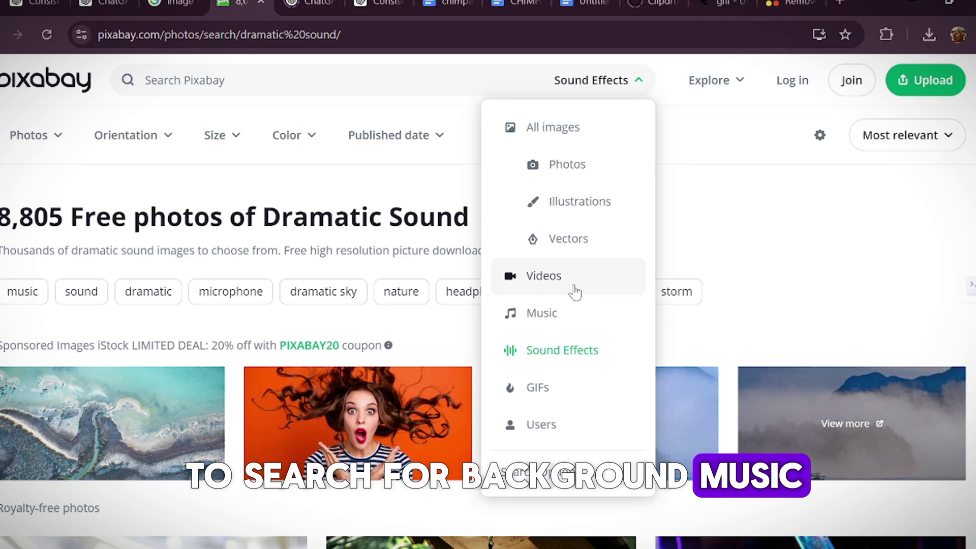
pyautogui.click(564, 352)
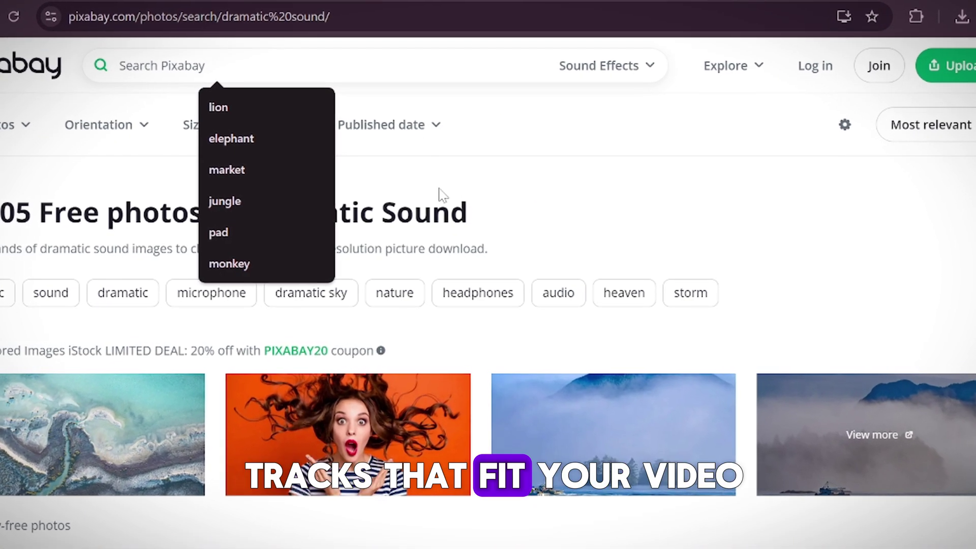
pyautogui.write('DRAMATIC')
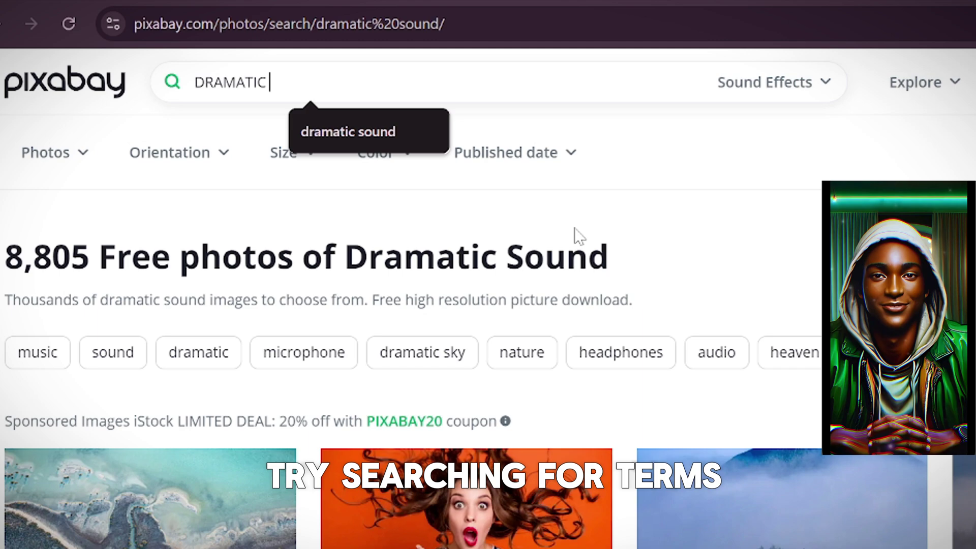
pyautogui.press('Return')
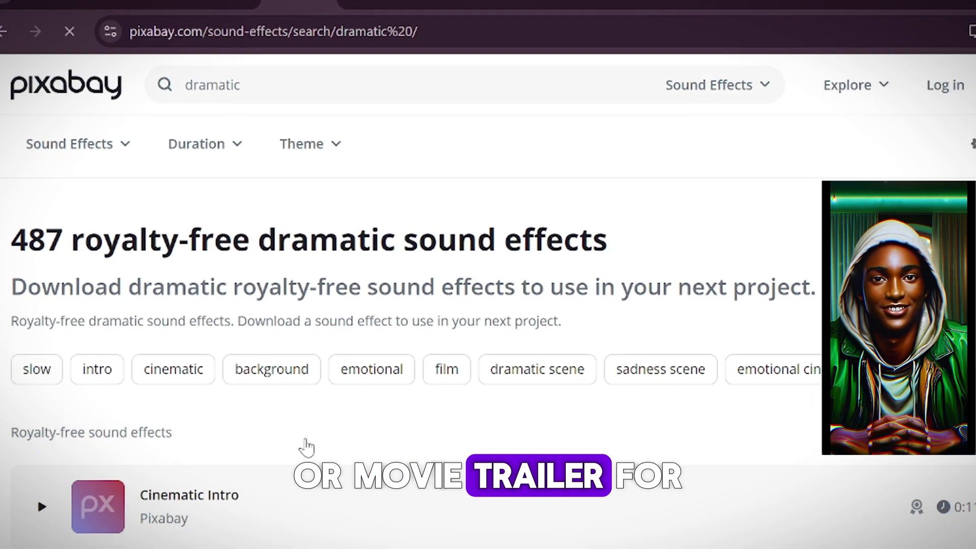
pyautogui.scroll(-20, 306, 447)
pyautogui.scroll(8, 292, 386)
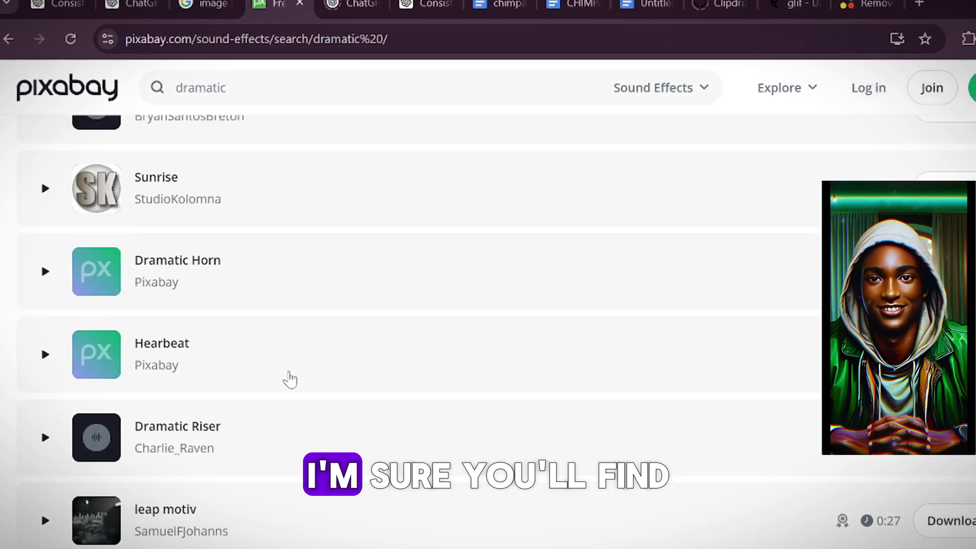
pyautogui.scroll(15, 290, 379)
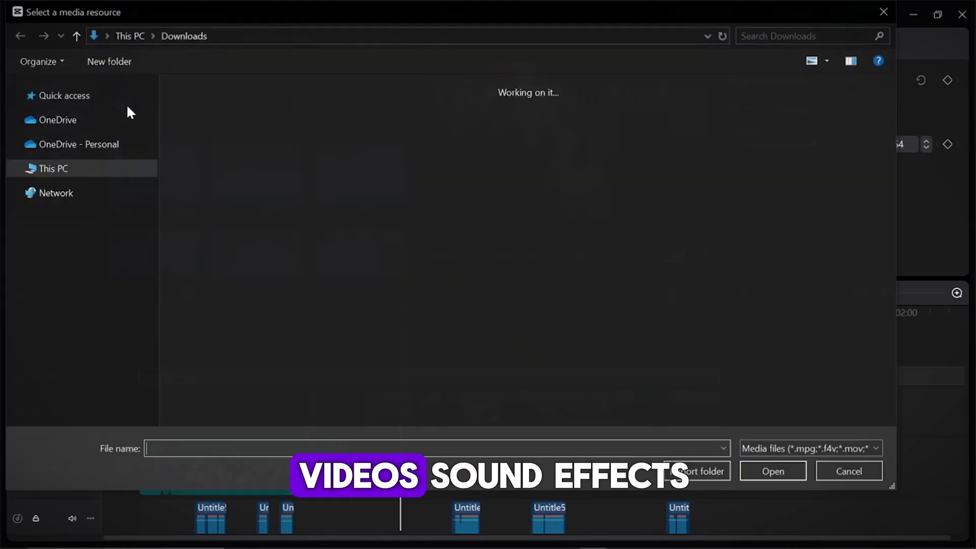
# Step: Import the selected Downloads files into the project, then view a video clip's Out animations
pyautogui.moveTo(171, 107); pyautogui.dragTo(827, 413)
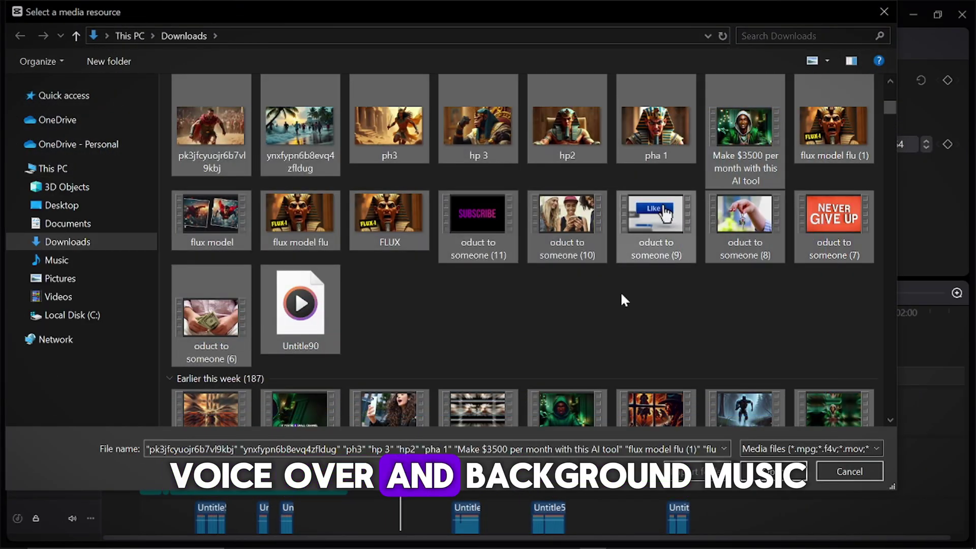
pyautogui.press('Return')
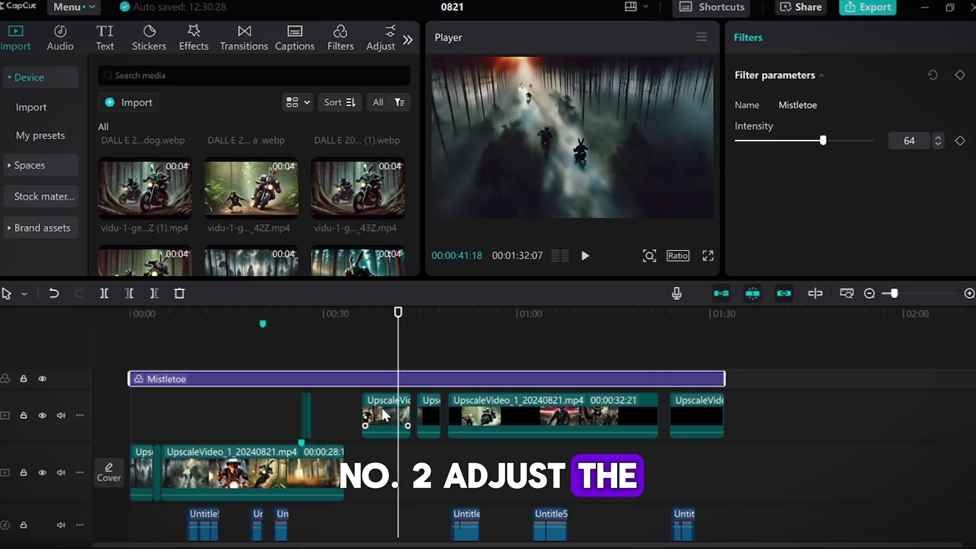
pyautogui.click(382, 422)
pyautogui.click(922, 27)
pyautogui.click(875, 63)
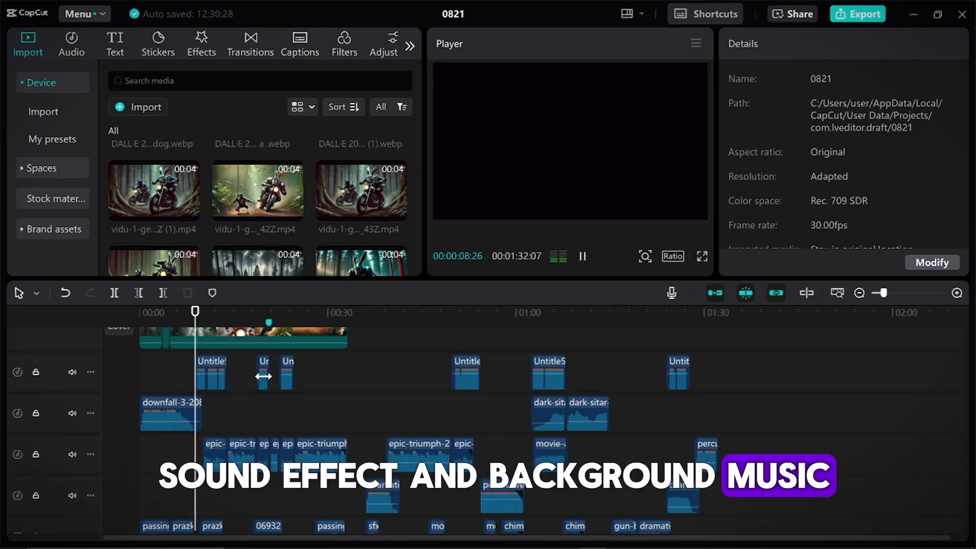
# Step: Select the voice, music and sound-effect clips to check and lower their volumes
pyautogui.click(216, 377)
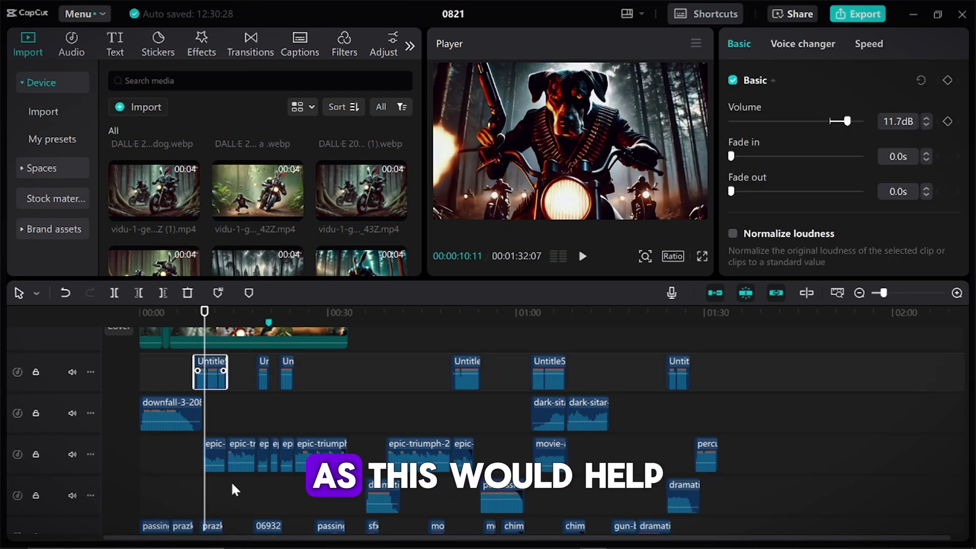
pyautogui.click(212, 457)
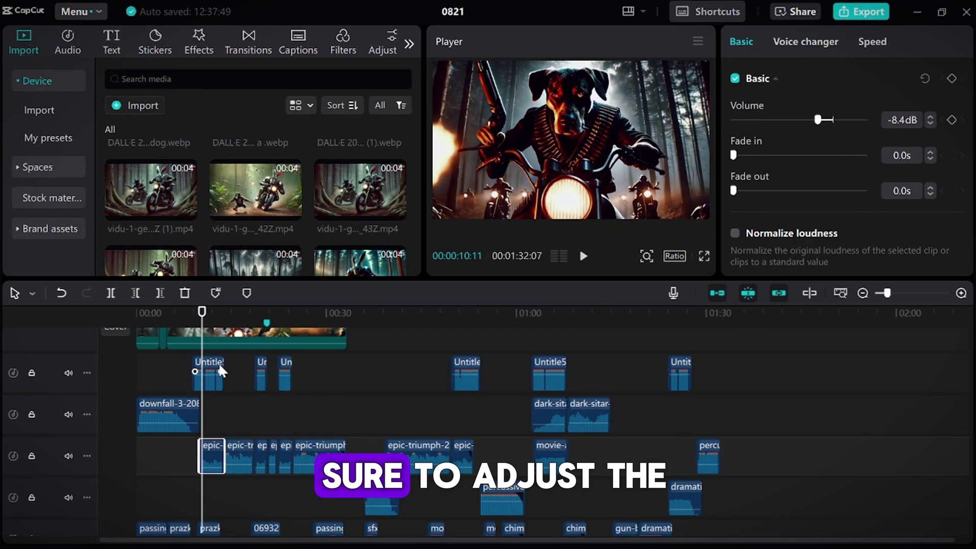
pyautogui.scroll(-2, 220, 370)
pyautogui.click(210, 470)
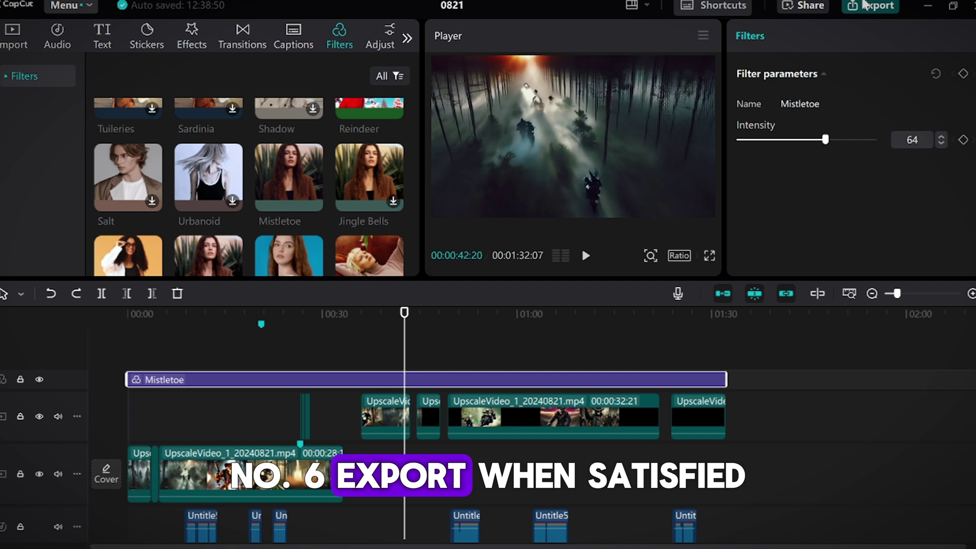
# Step: Open the Export dialog for project 0821, set to 4K, H.264, mp4 at 30fps
pyautogui.click(866, 6)
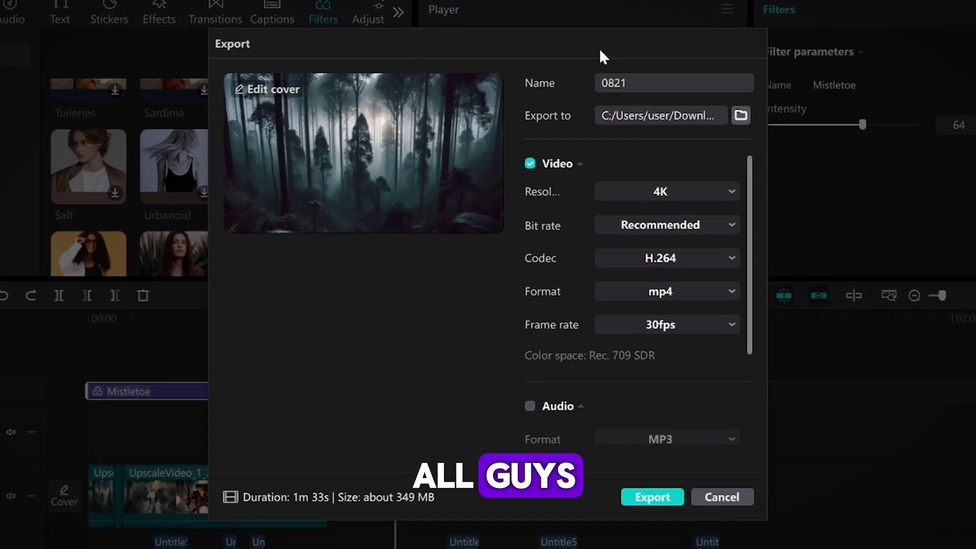